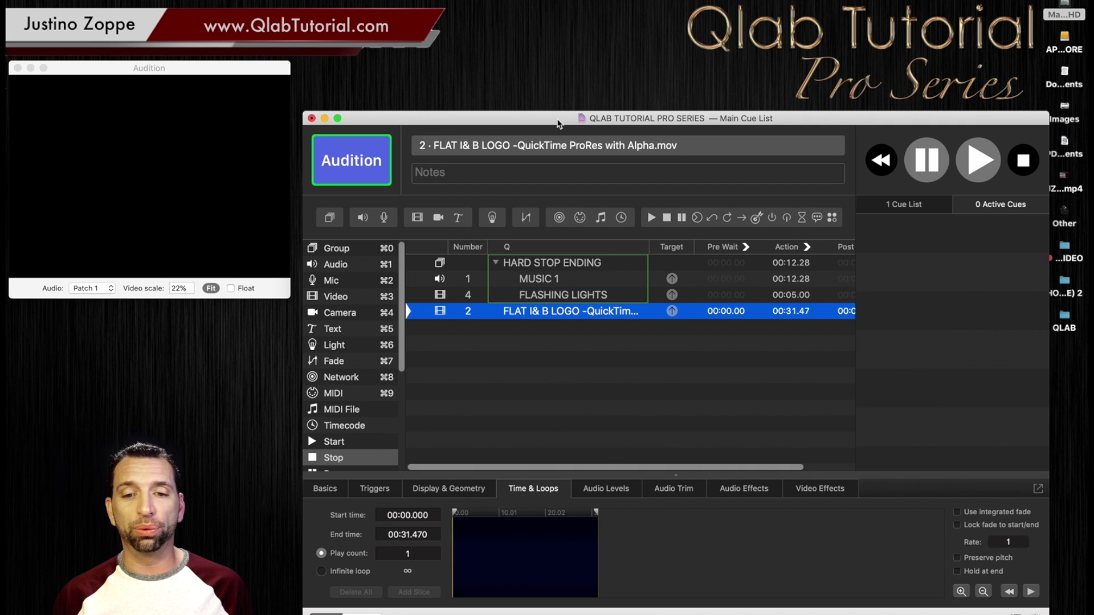
Select the HARD STOP ENDING group to show its start-all-children-simultaneously mode.
left_click(551, 264)
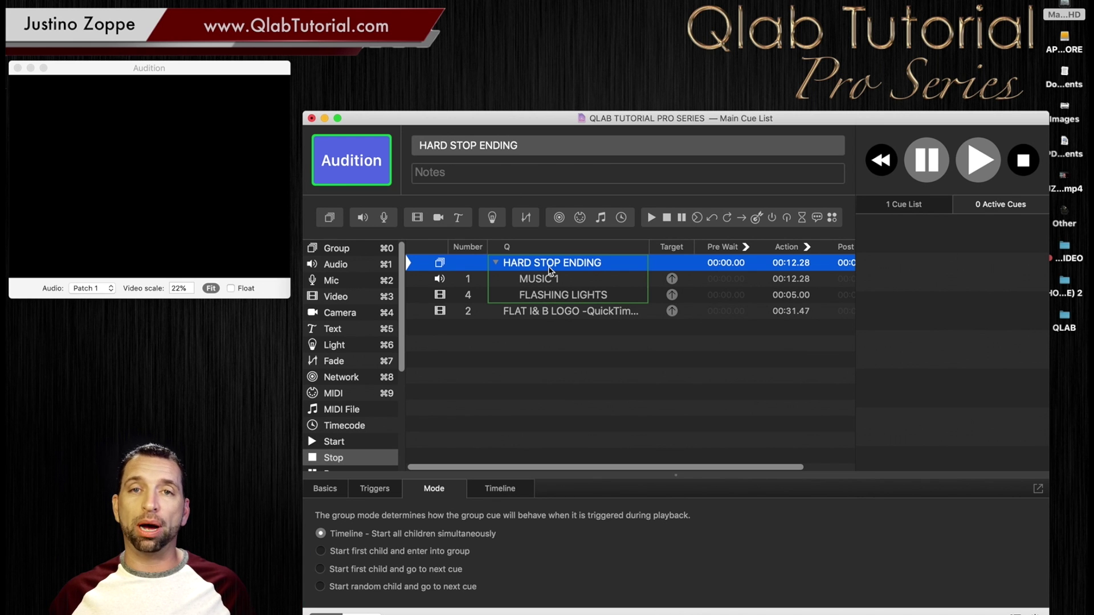
Fire the HARD STOP ENDING group, then stop all playback.
key("space")
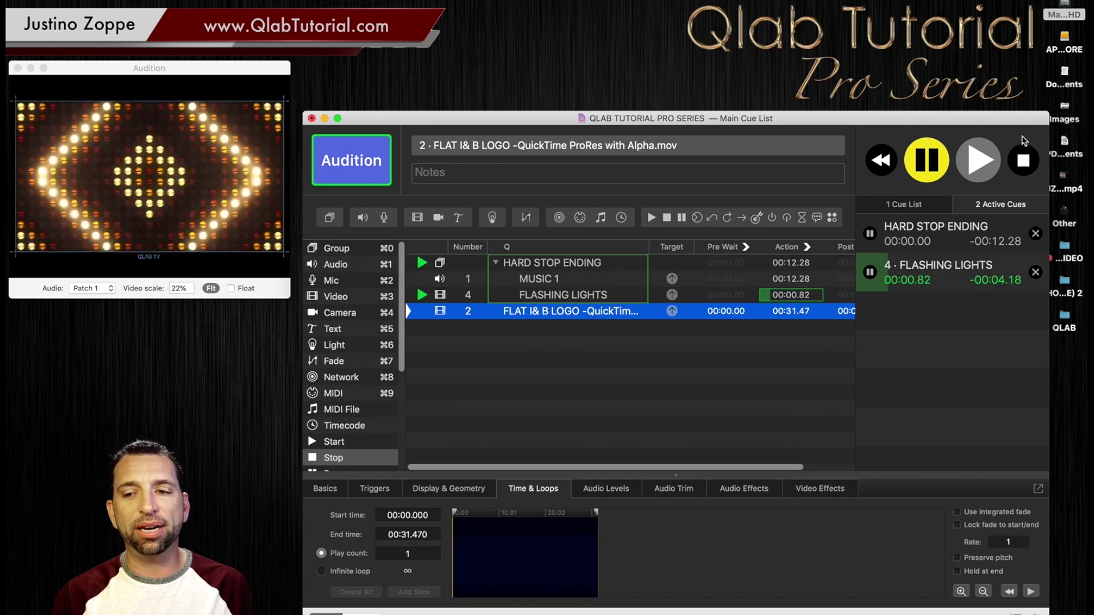
left_click(1022, 164)
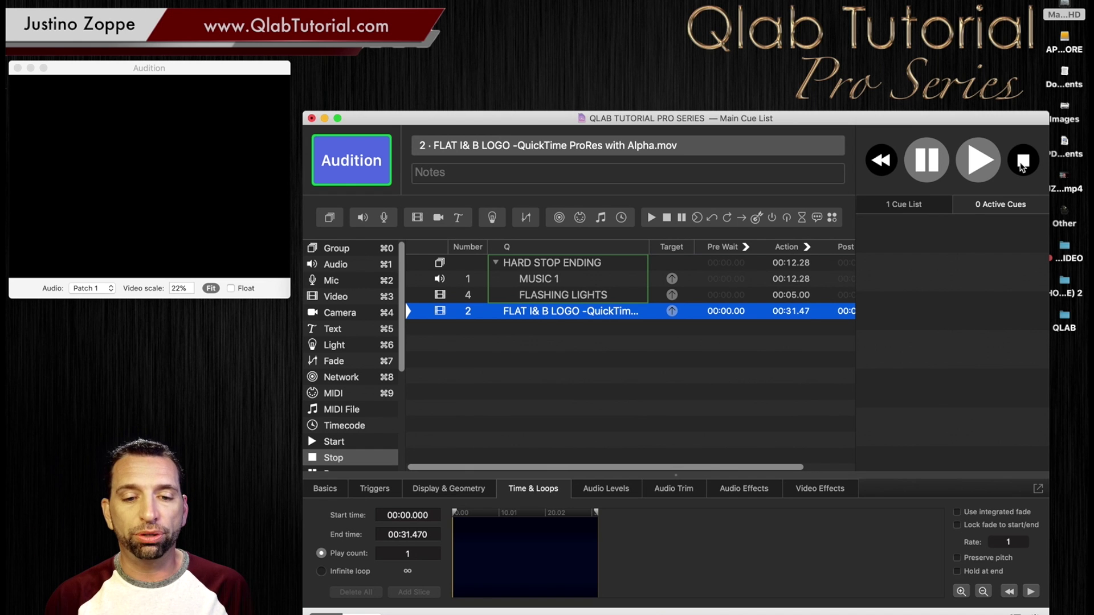
Add a Stop cue below FLASHING LIGHTS in the group, targeting FLASHING LIGHTS (cue 4).
left_click_drag(318, 461, 538, 301)
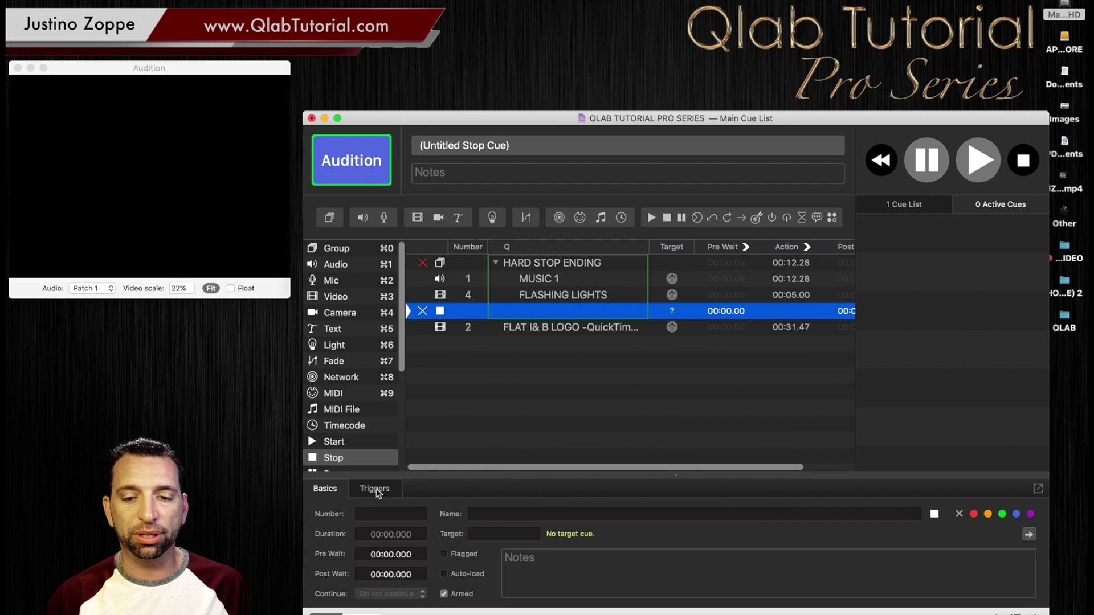
left_click(554, 297)
left_click_drag(566, 297, 545, 315)
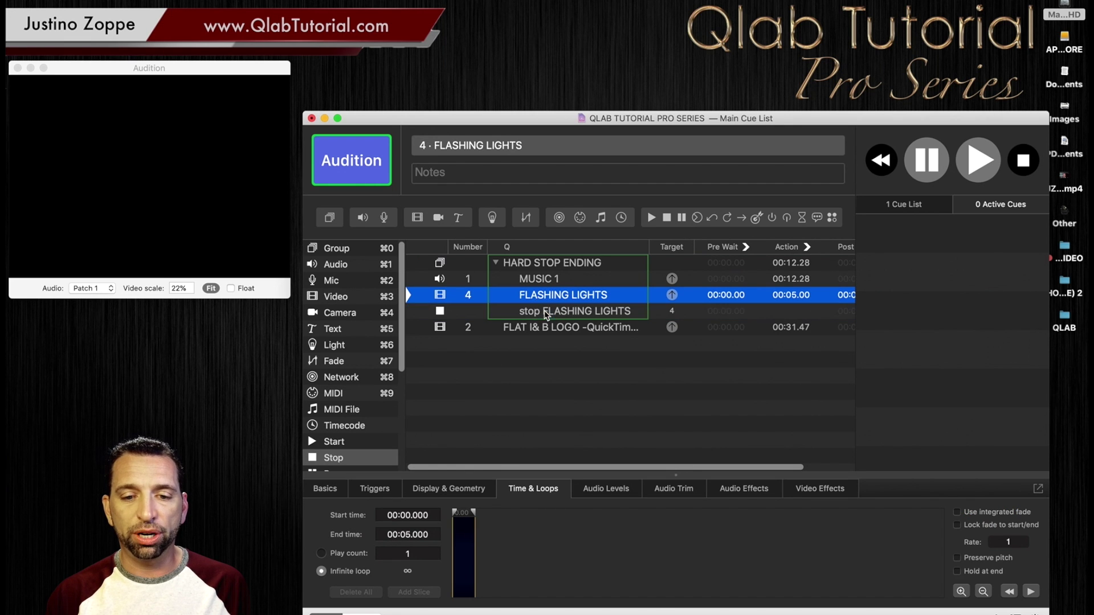
left_click(547, 265)
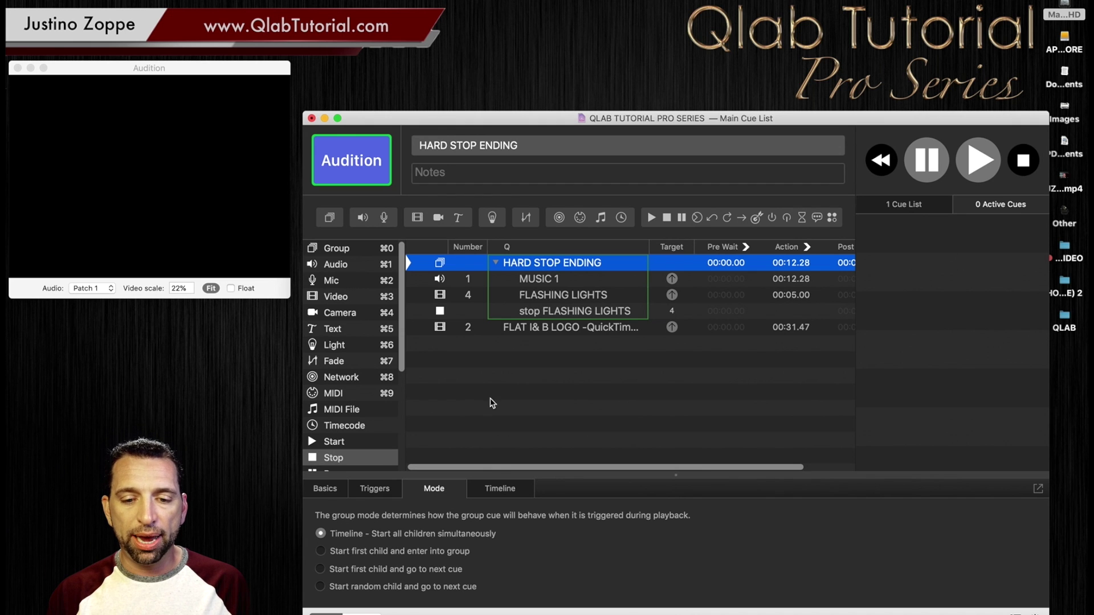
On the group's enlarged timeline, drag the stop FLASHING LIGHTS cue later and zoom in around it.
left_click(506, 491)
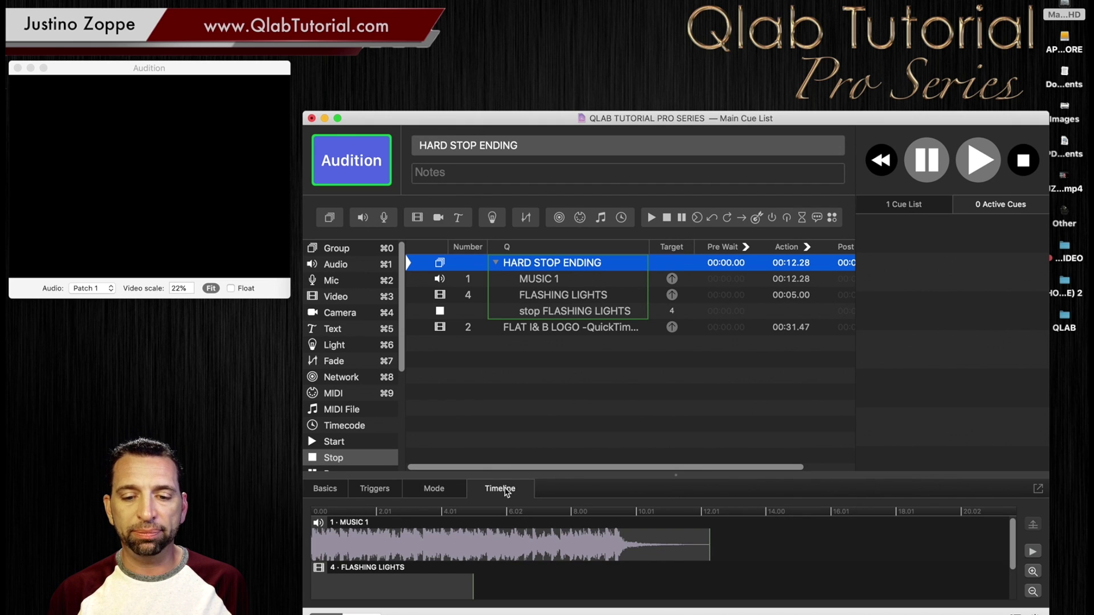
left_click_drag(673, 477, 676, 366)
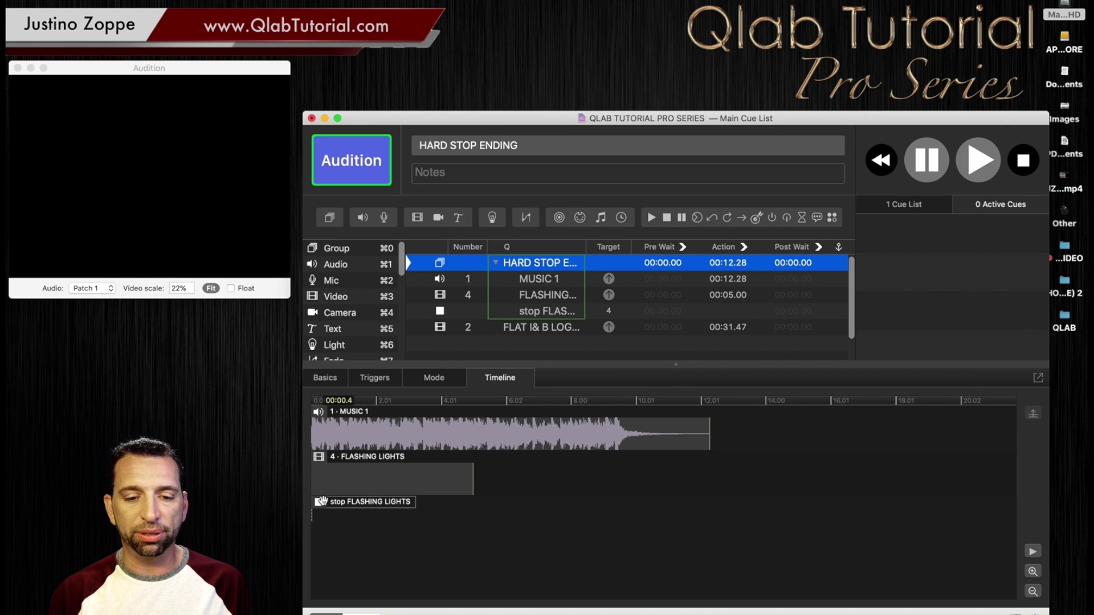
left_click_drag(319, 504, 625, 501)
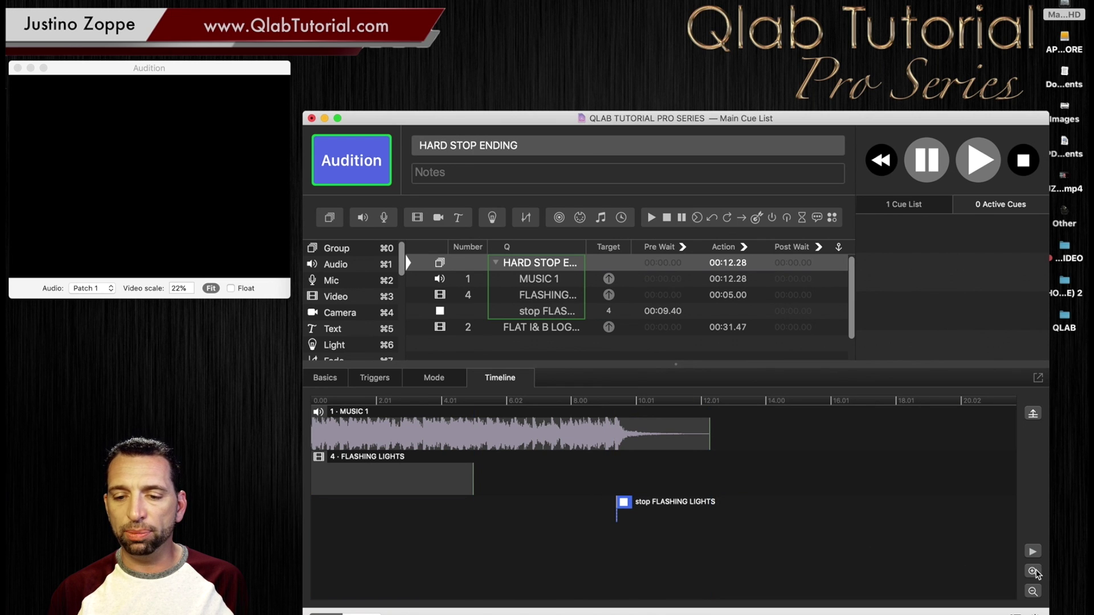
left_click(1033, 572)
left_click(1033, 572)
scroll(928, 511, "right", 5)
scroll(929, 512, "right", 3)
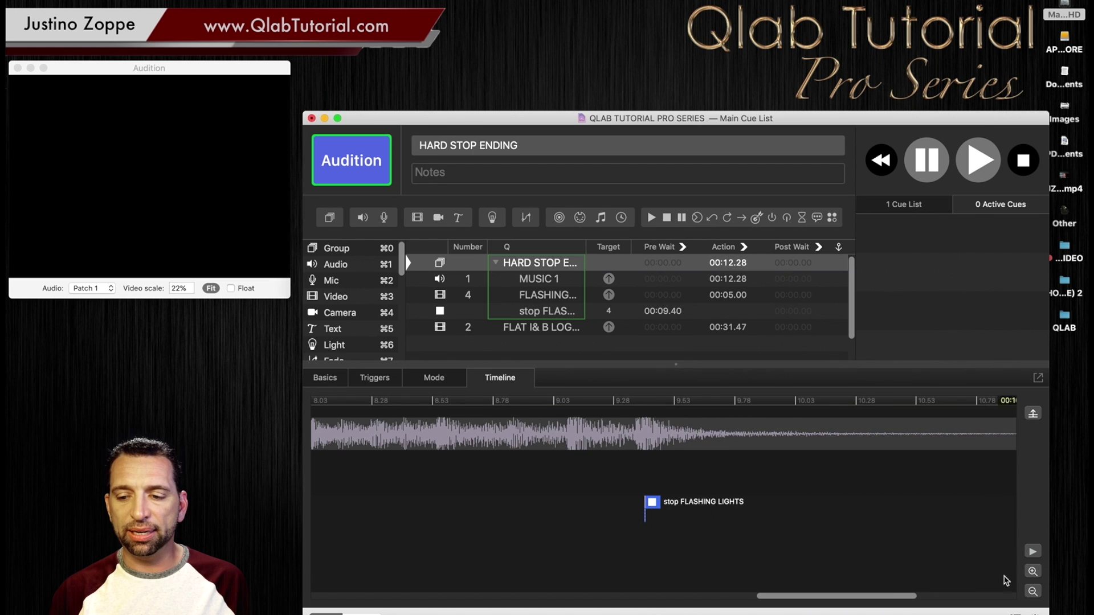
left_click(1034, 573)
left_click(1033, 572)
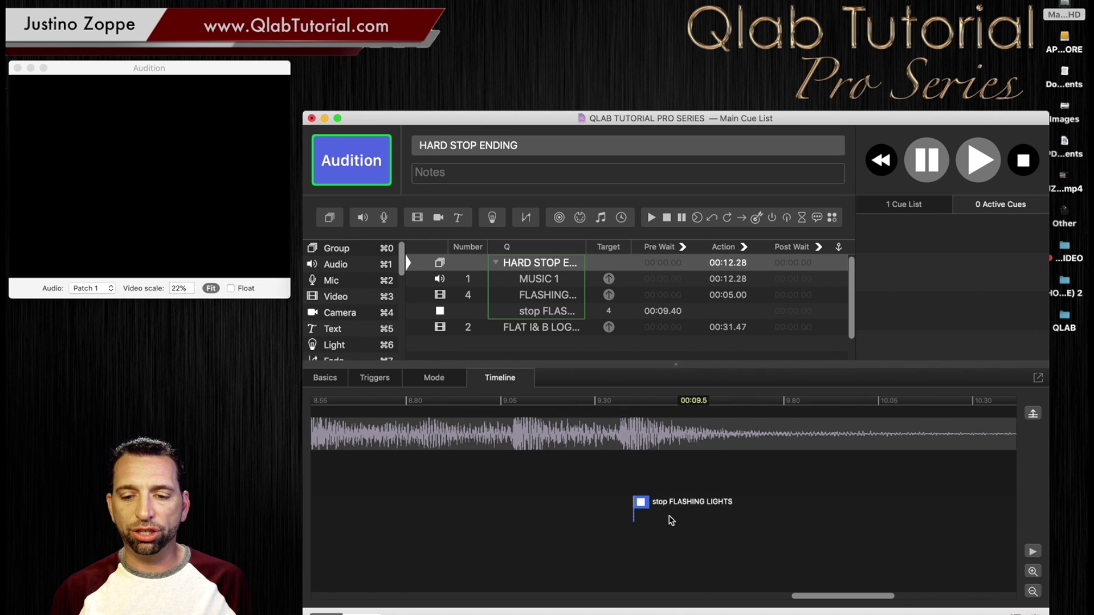
Nudge the stop cue to 9.42 seconds and fire the group to test it.
left_click(642, 503)
left_click_drag(643, 502, 650, 503)
left_click(554, 266)
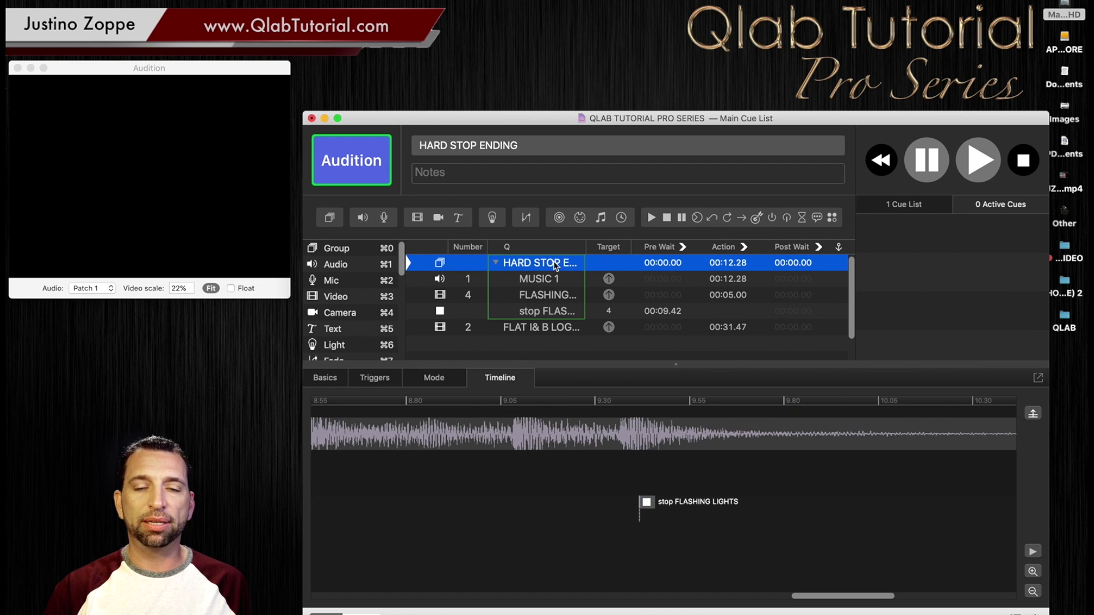
key("space")
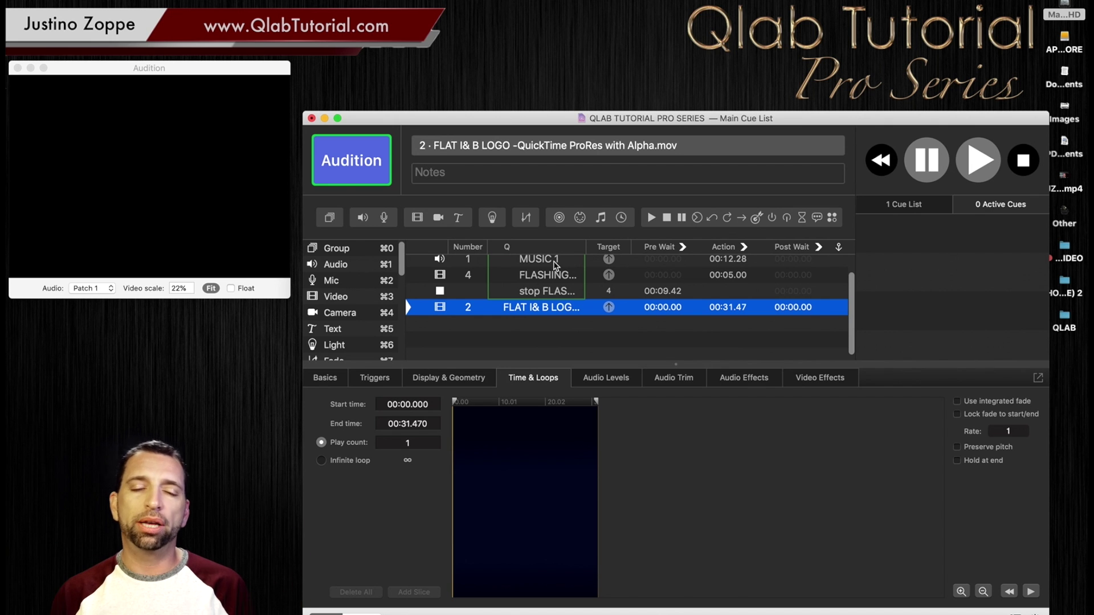
Drag the FLAT I& B LOGO video cue into HARD STOP ENDING, extending the group to 00:31.47.
scroll(556, 265, "up", 1)
scroll(351, 301, "down", 5)
left_click(330, 272)
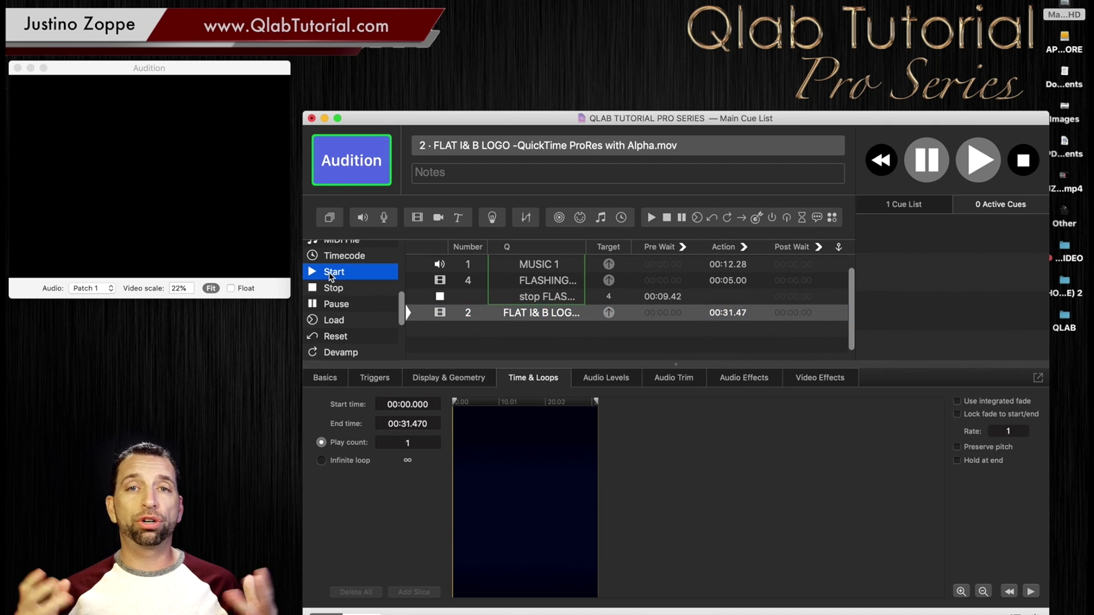
left_click_drag(549, 317, 544, 309)
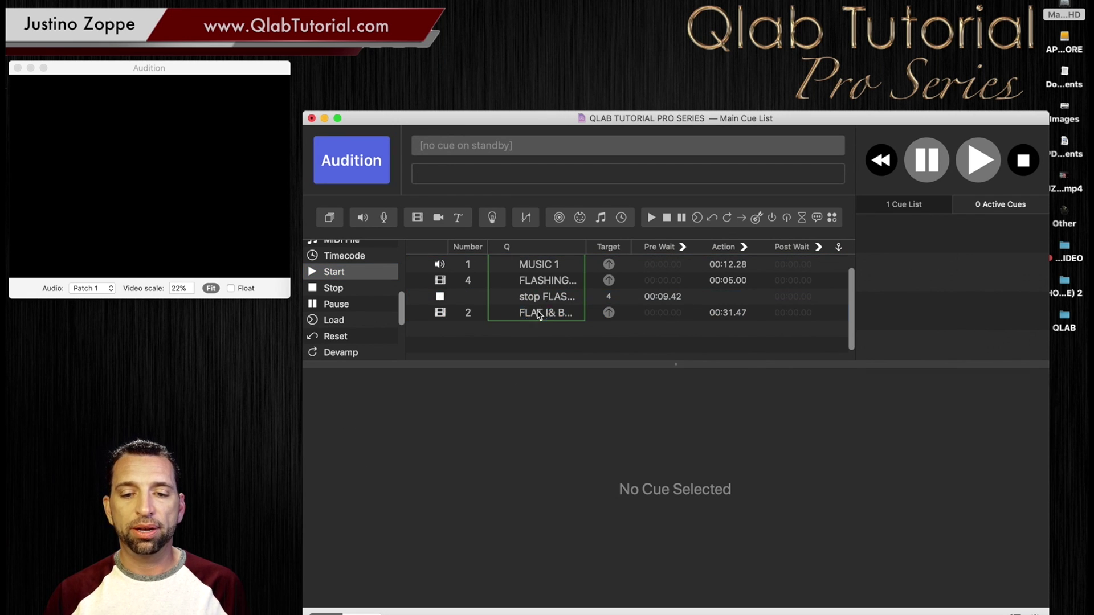
left_click(538, 313)
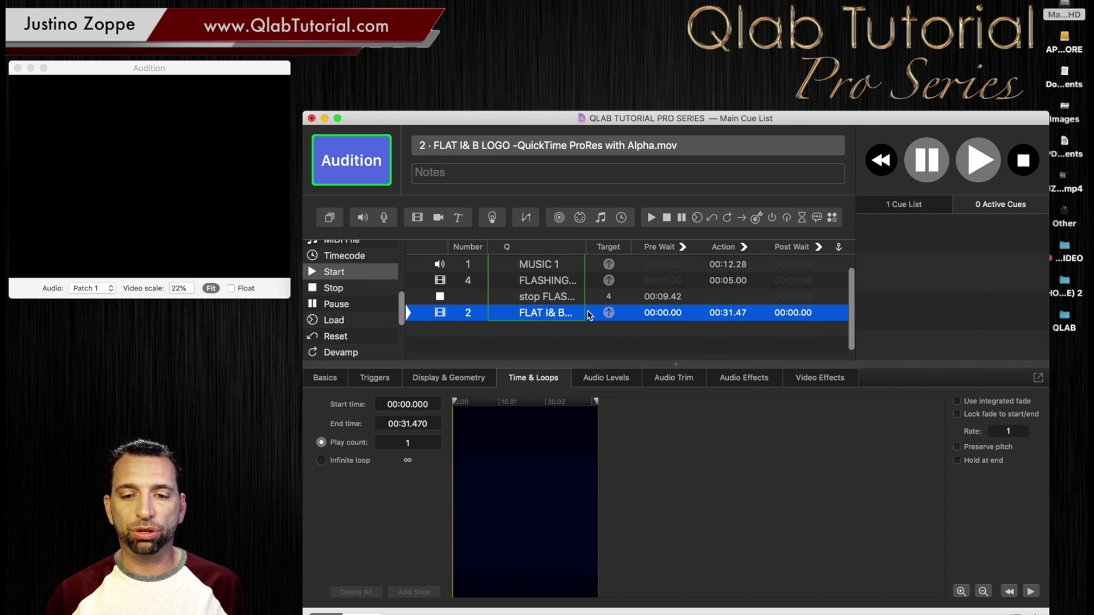
scroll(588, 315, "up", 1)
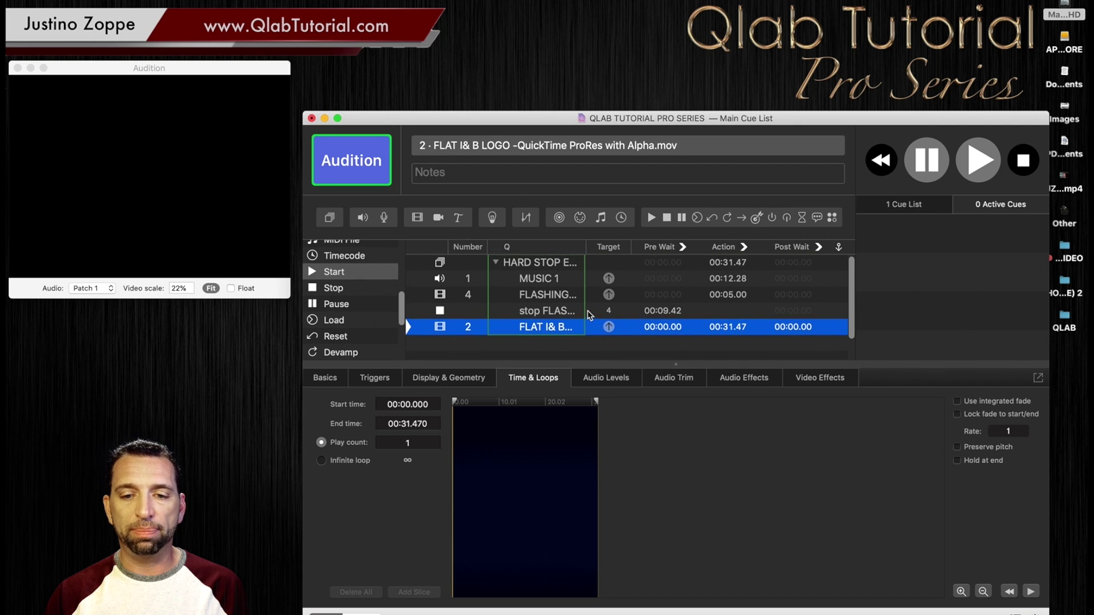
left_click(553, 263)
scroll(533, 488, "up", 5)
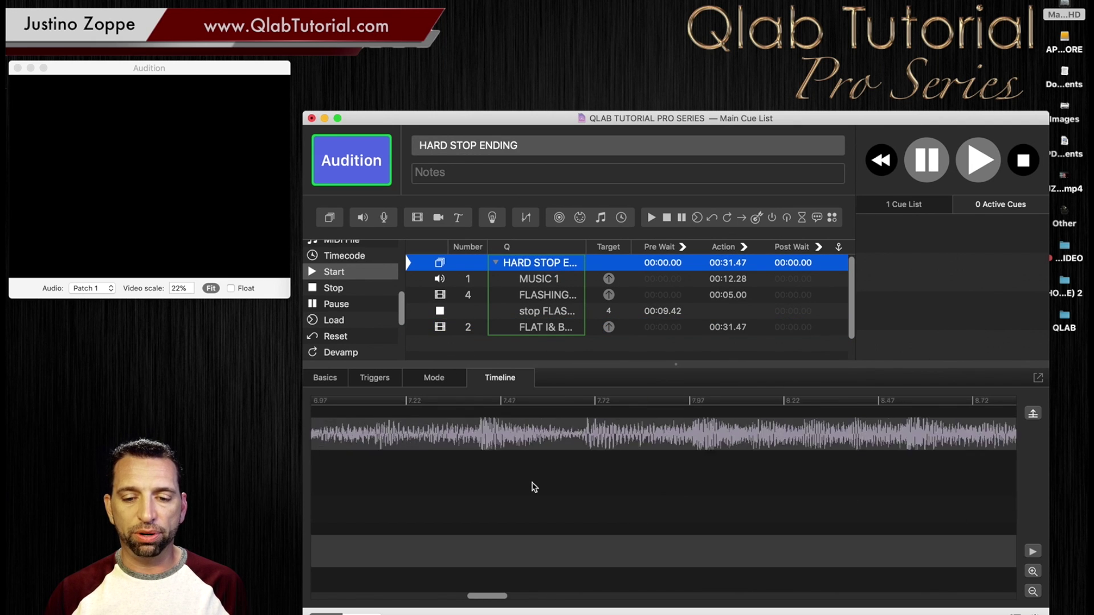
Drag the FLAT I& B LOGO clip on the timeline so its Pre Wait reads 00:09.42.
scroll(534, 487, "left", 10)
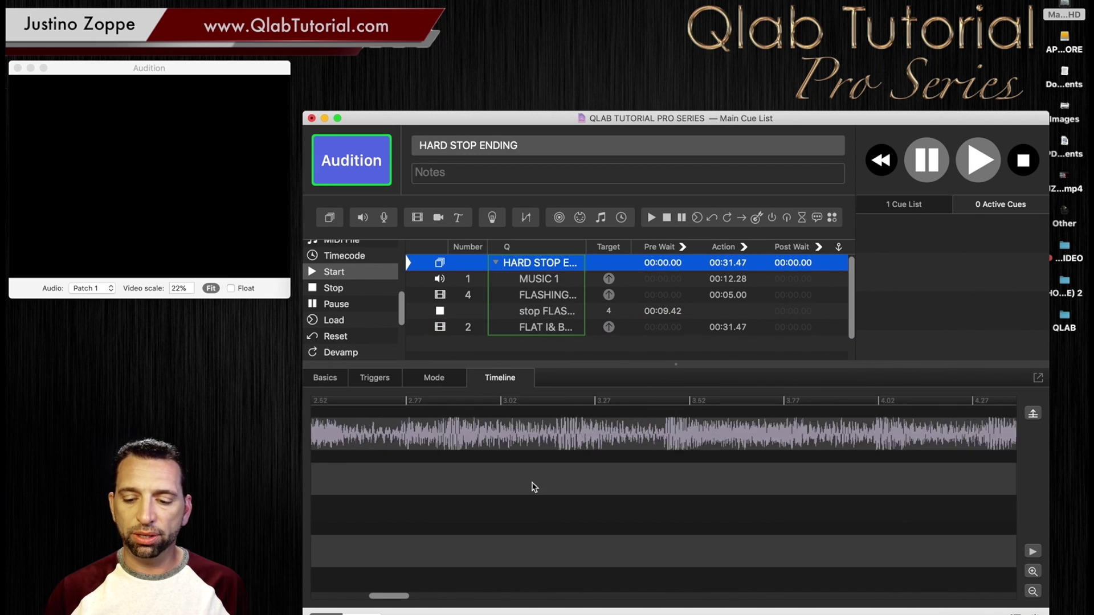
left_click(1032, 591)
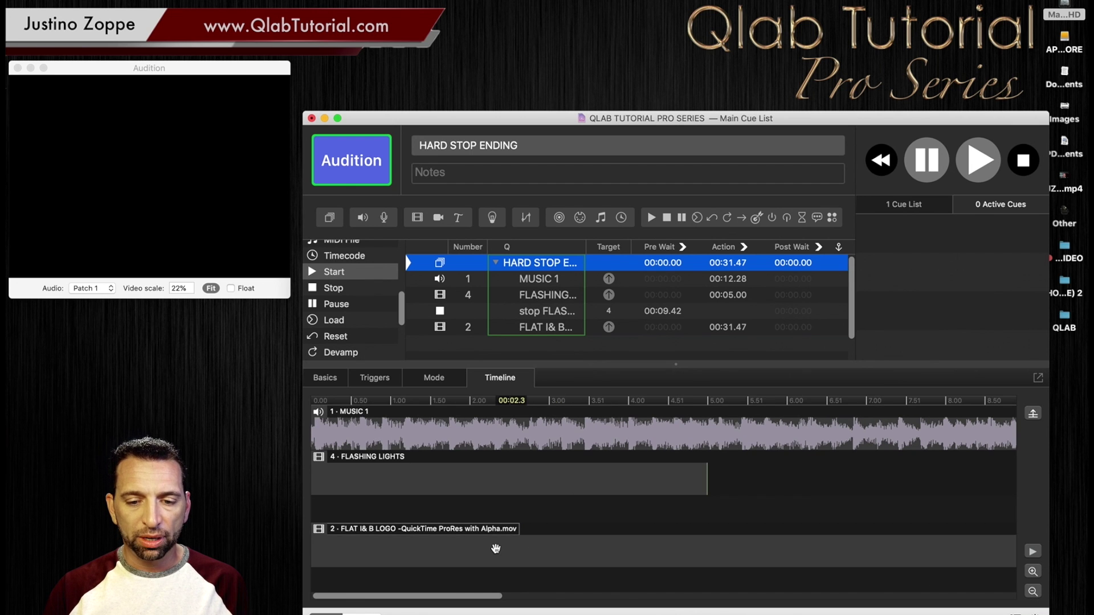
left_click_drag(406, 548, 818, 537)
left_click_drag(627, 552, 815, 556)
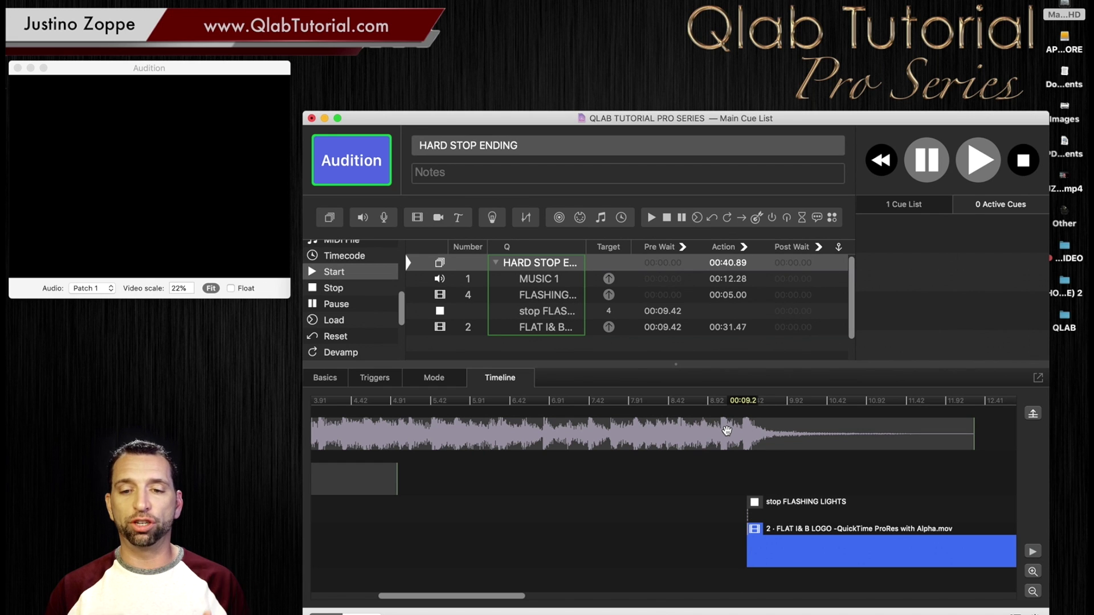
Fire HARD STOP ENDING and enlarge the Audition window, fitting the video to it.
left_click(533, 267)
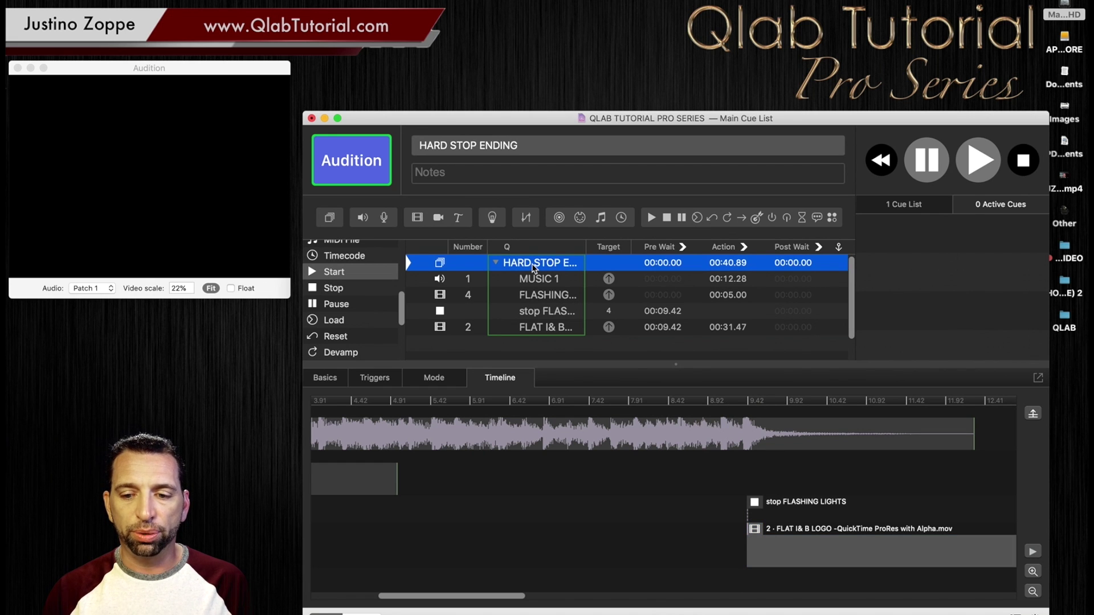
key("space")
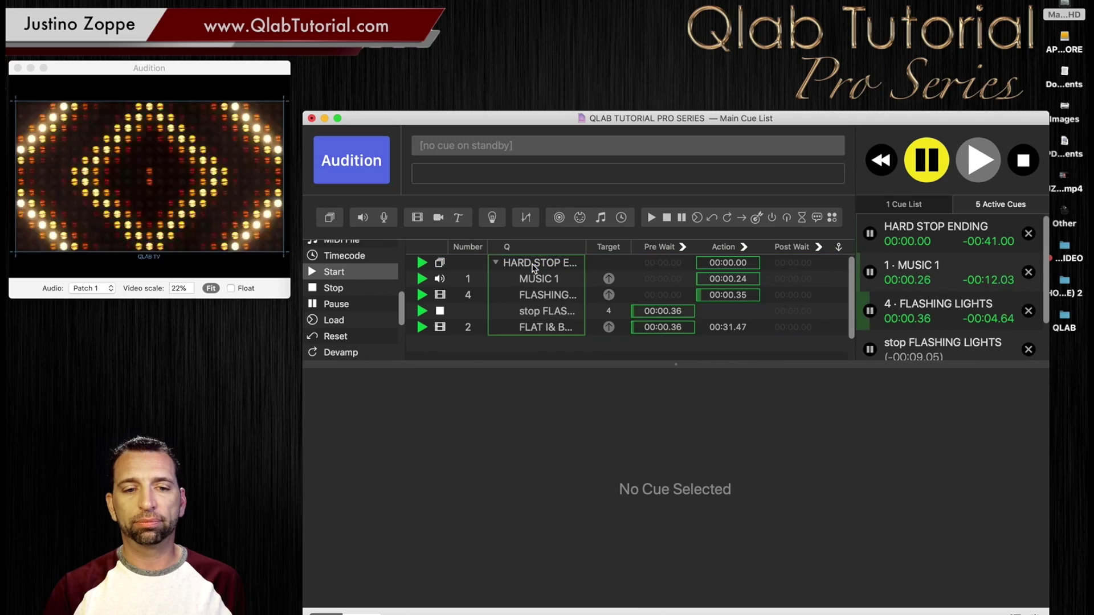
left_click_drag(296, 298, 684, 404)
left_click(406, 393)
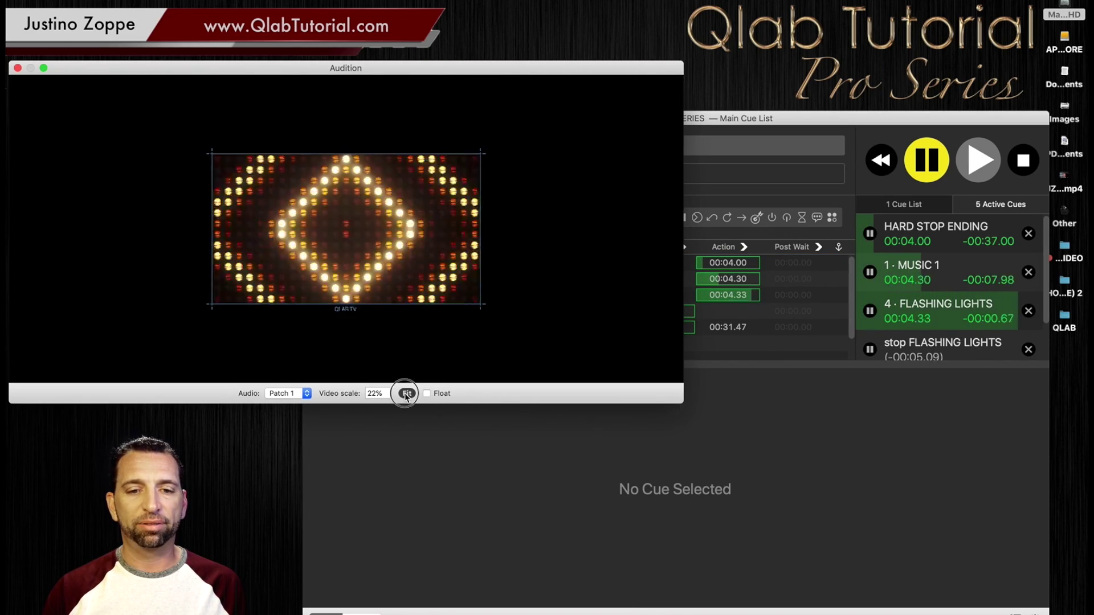